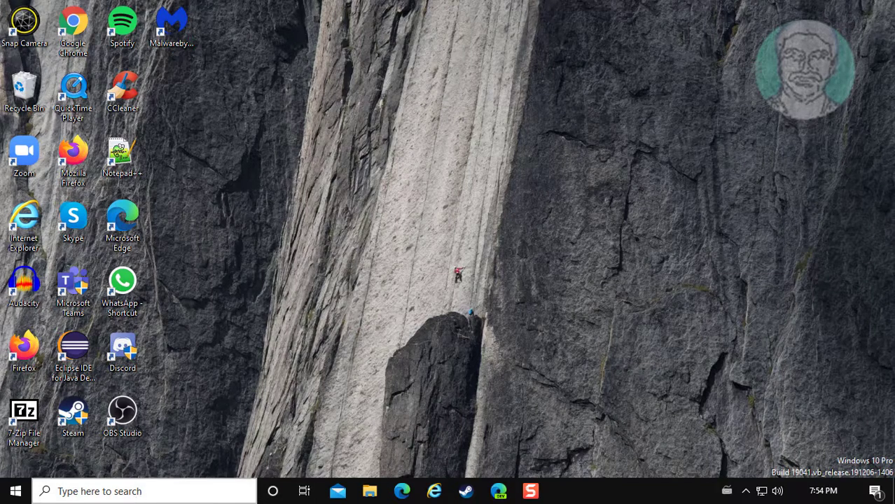
Step: Search for 'cmd' and launch Command Prompt as administrator
{"action": "left_click", "coordinate": [135, 493]}
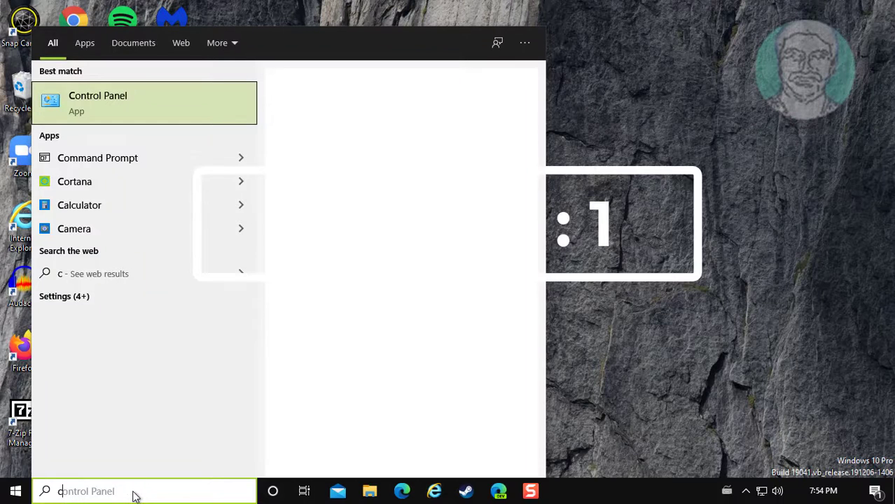
{"action": "type", "text": "cmd"}
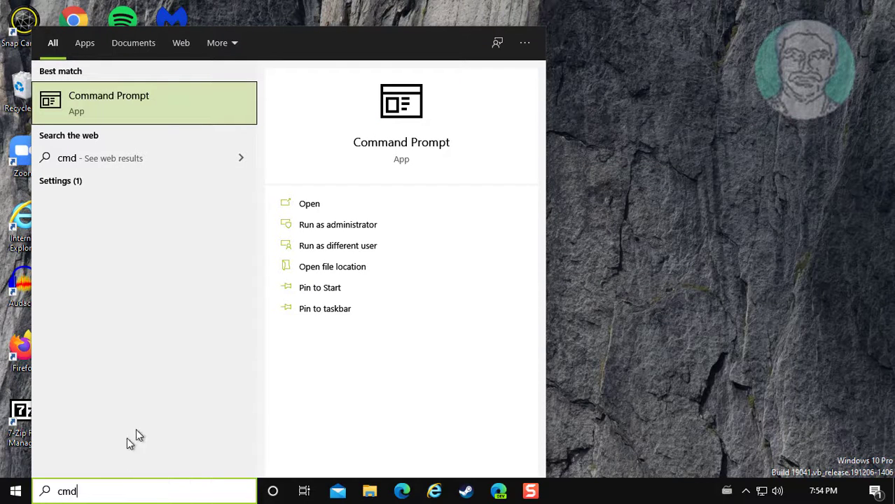
{"action": "right_click", "coordinate": [150, 98]}
{"action": "left_click", "coordinate": [188, 115]}
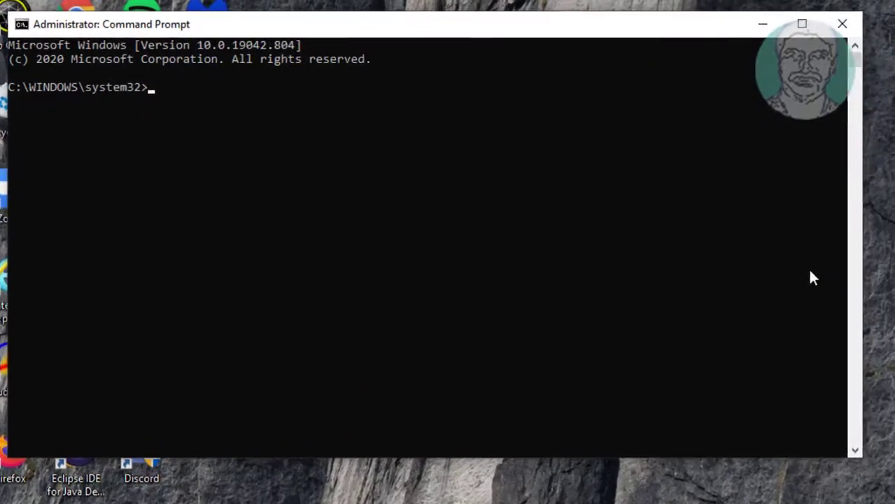
Step: Run sfc /scannow to find and repair corrupt system files
{"action": "type", "text": "sfc"}
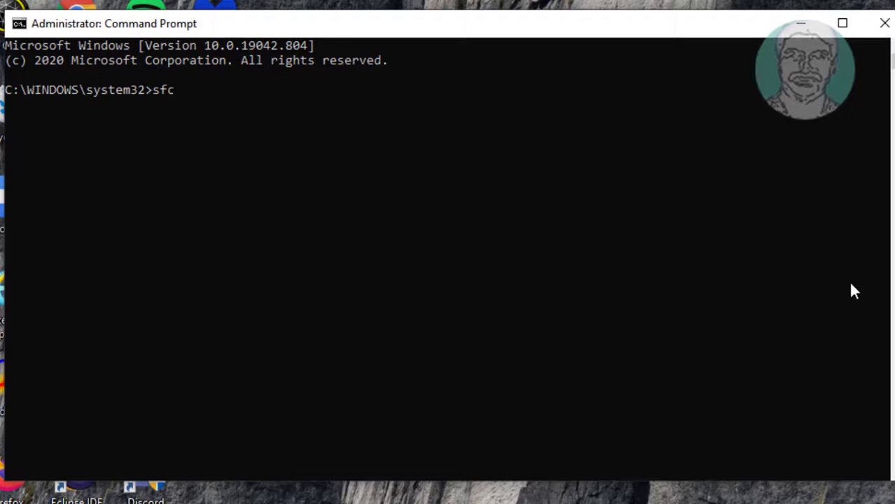
{"action": "type", "text": " /scannow"}
{"action": "key", "text": "Return"}
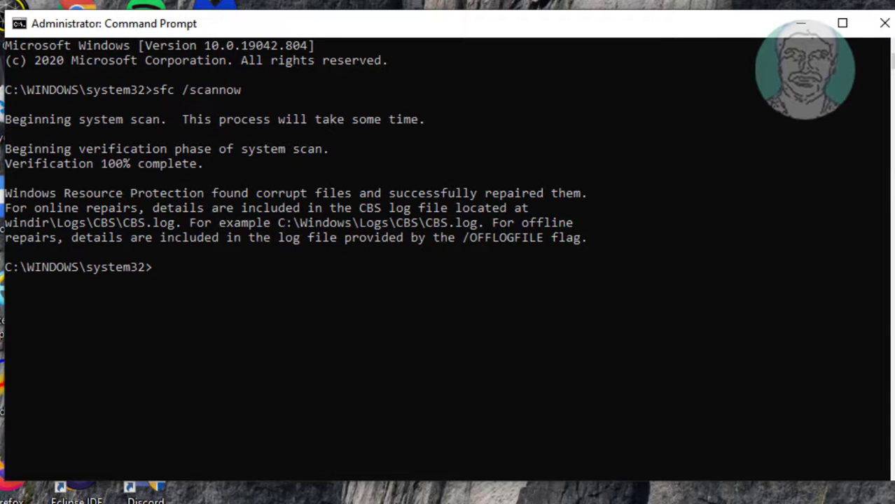
Step: Highlight the 'corrupt files repaired' result line, then exit Command Prompt
{"action": "left_click", "coordinate": [9, 196]}
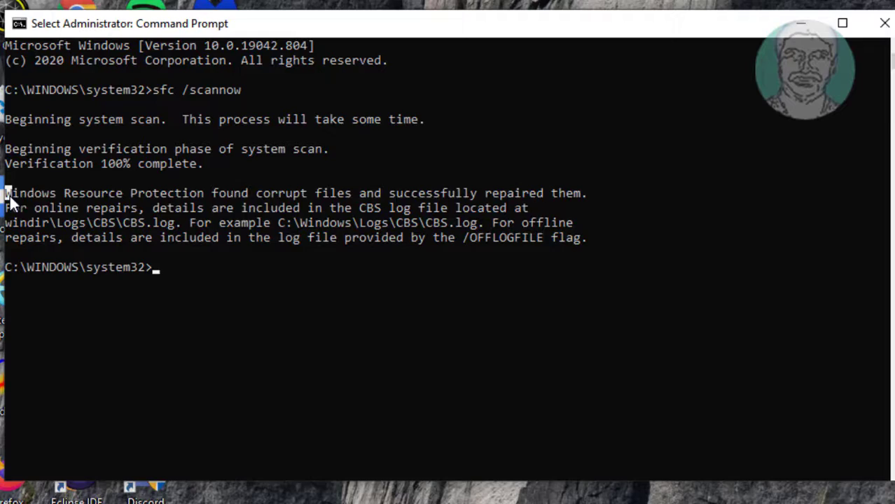
{"action": "left_click_drag", "start_coordinate": [9, 198], "coordinate": [573, 200]}
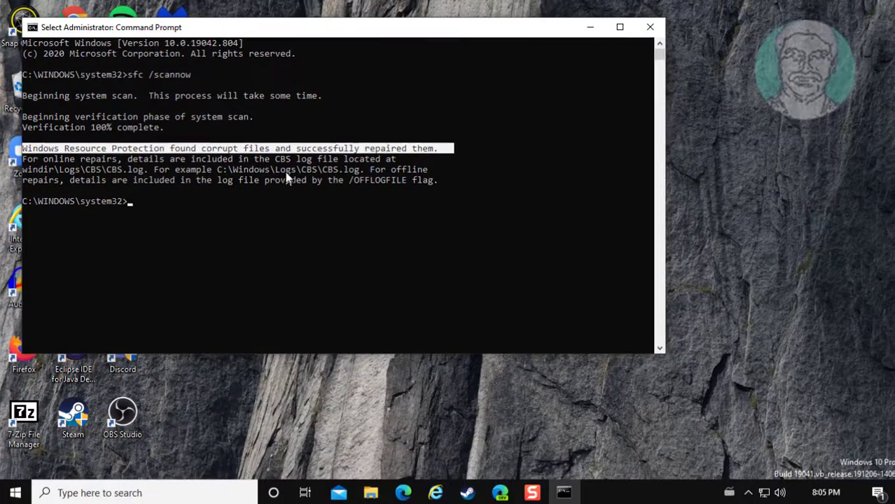
{"action": "key", "text": "Escape"}
{"action": "type", "text": "exi"}
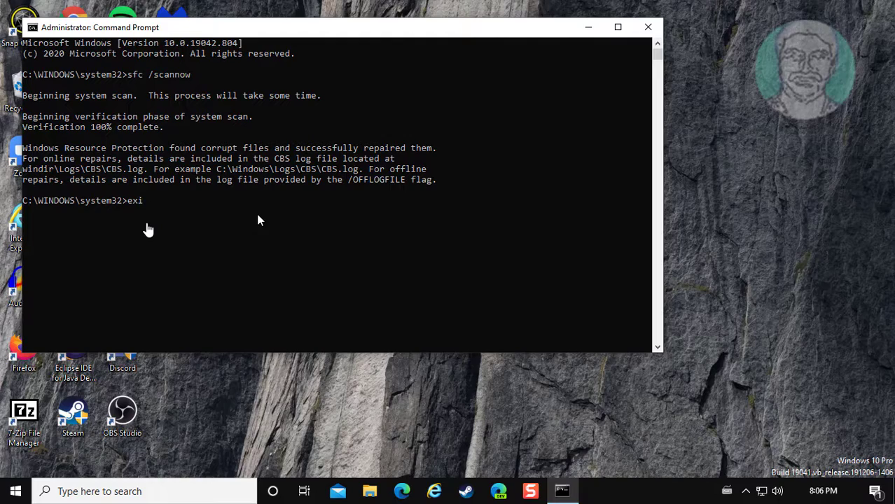
{"action": "type", "text": "t"}
{"action": "key", "text": "Return"}
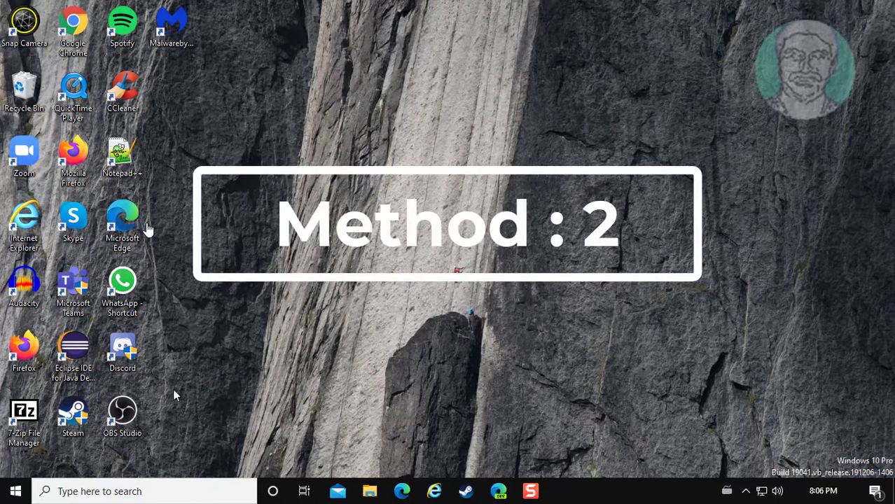
Step: Relaunch Command Prompt as administrator by searching for 'cmd'
{"action": "left_click", "coordinate": [144, 492]}
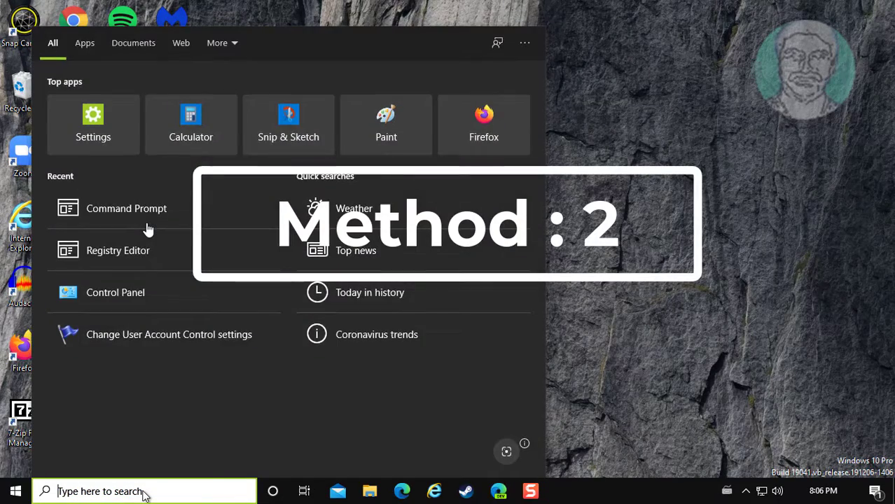
{"action": "type", "text": "cmd"}
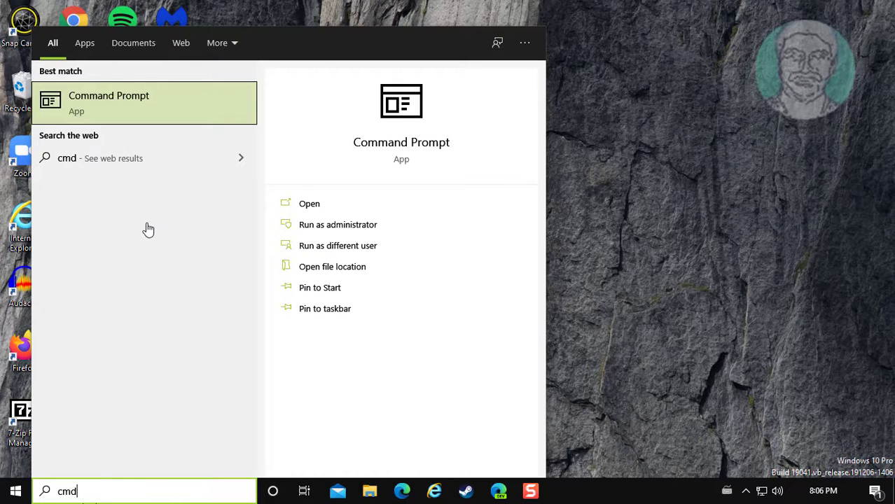
{"action": "right_click", "coordinate": [145, 103]}
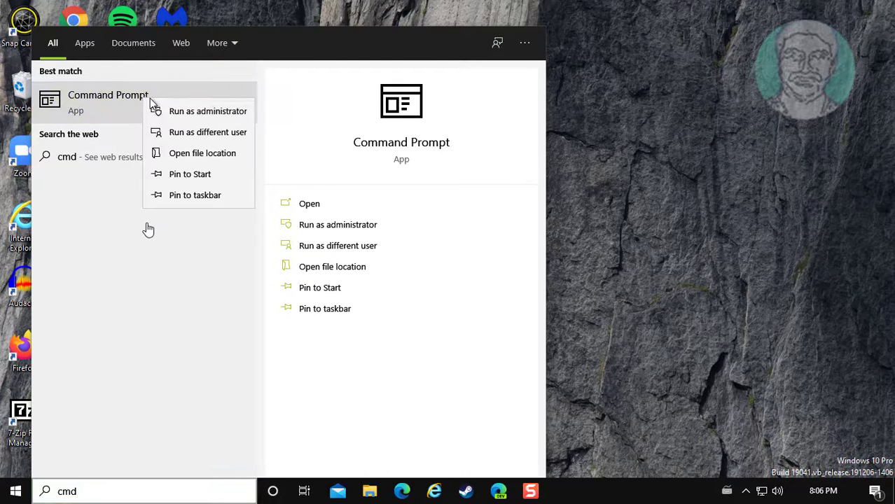
{"action": "left_click", "coordinate": [216, 118]}
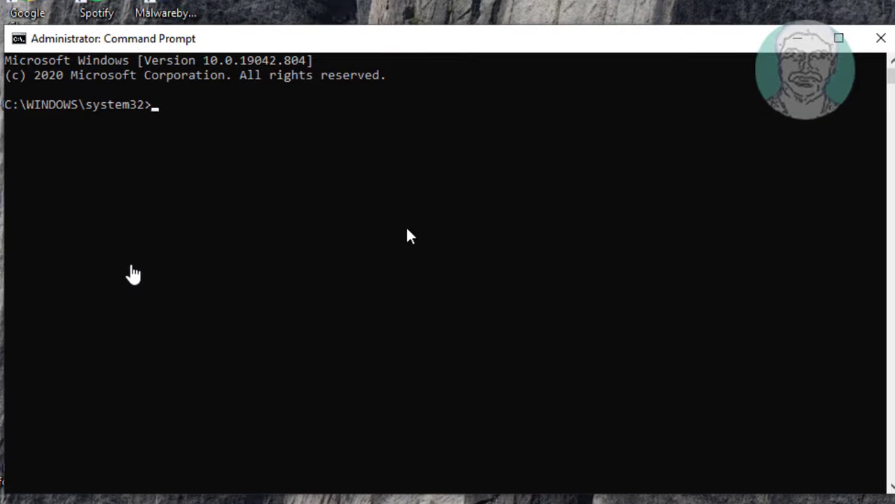
Step: Run dism.exe /online /cleanup-image /restorehealth to repair the Windows image
{"action": "type", "text": "dism.exe"}
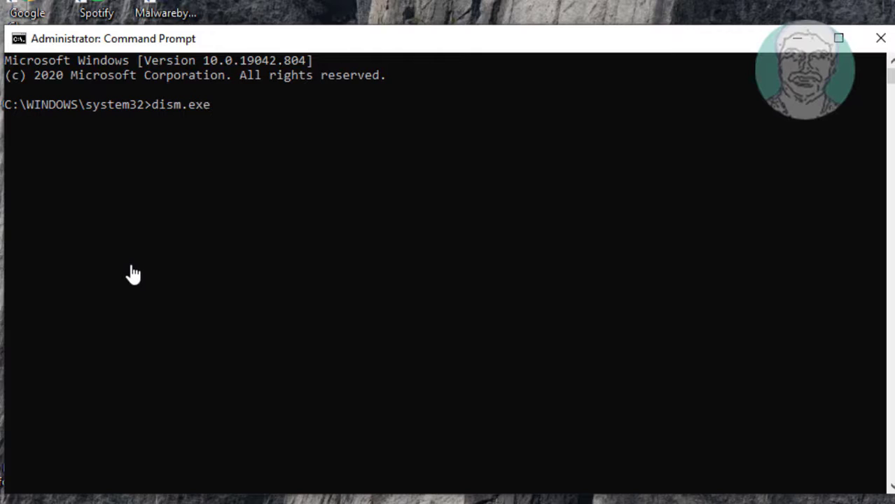
{"action": "type", "text": " /online /clean"}
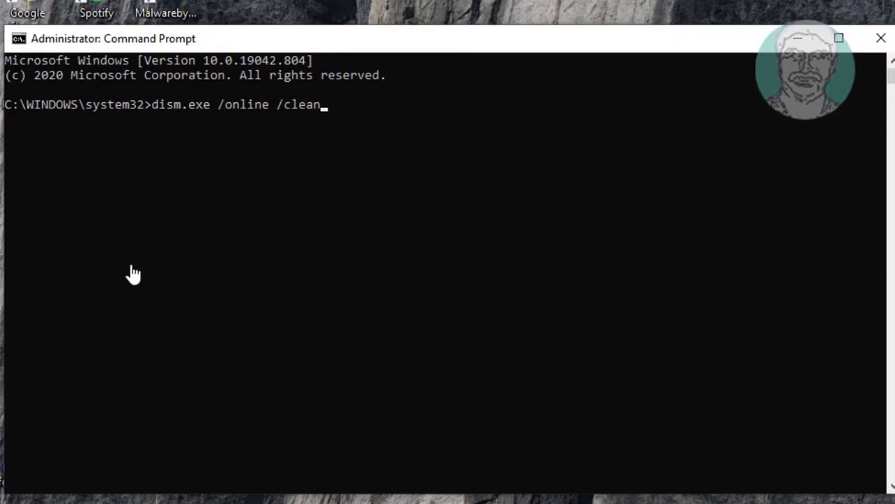
{"action": "type", "text": "up-image"}
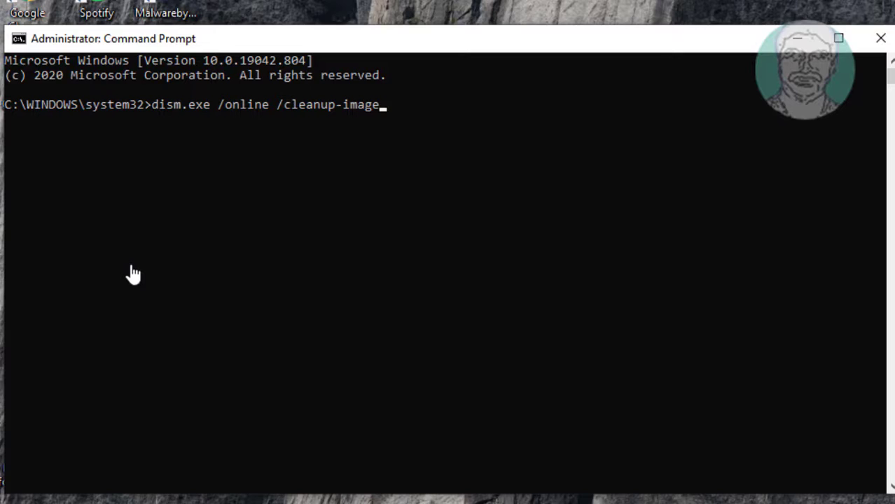
{"action": "type", "text": " /restorehealth"}
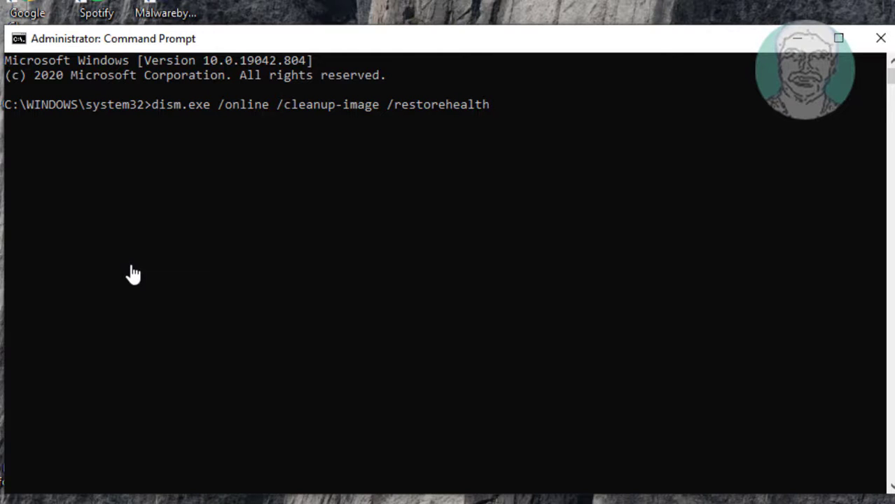
{"action": "key", "text": "Return"}
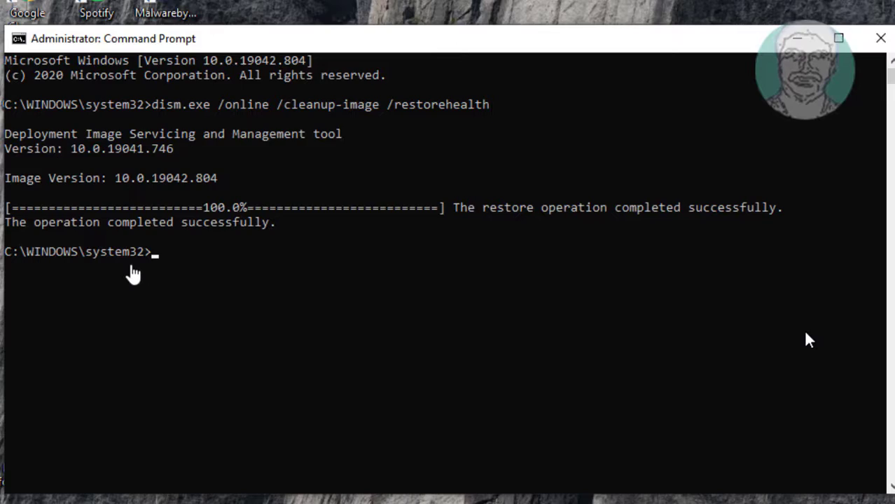
Step: Close the administrator Command Prompt with the exit command
{"action": "type", "text": "exit"}
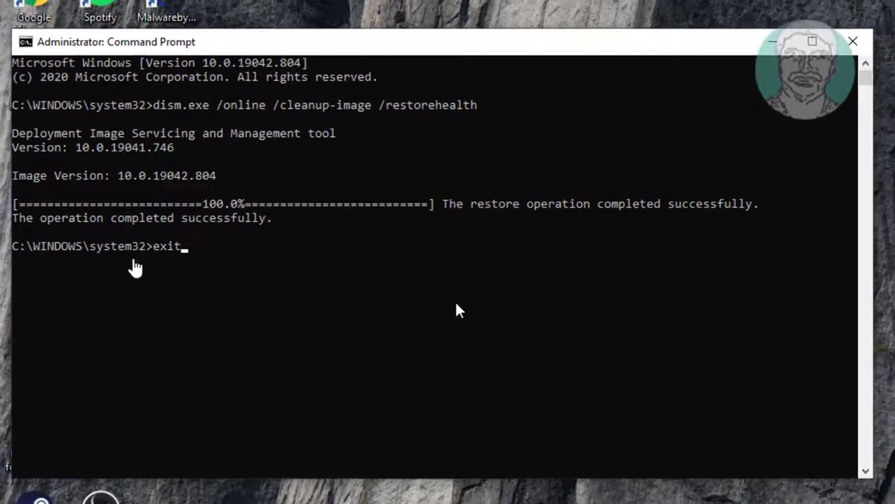
{"action": "key", "text": "Return"}
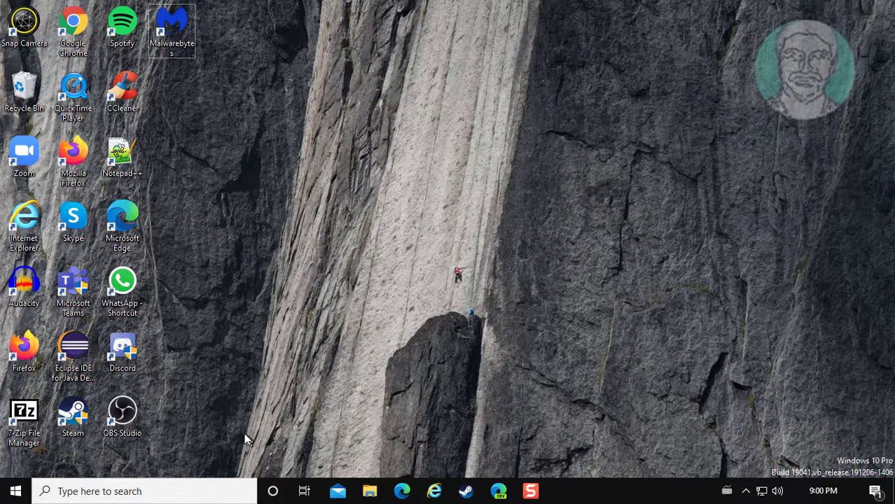
Step: Search for 'regedit' and start Registry Editor as administrator
{"action": "left_click", "coordinate": [173, 491]}
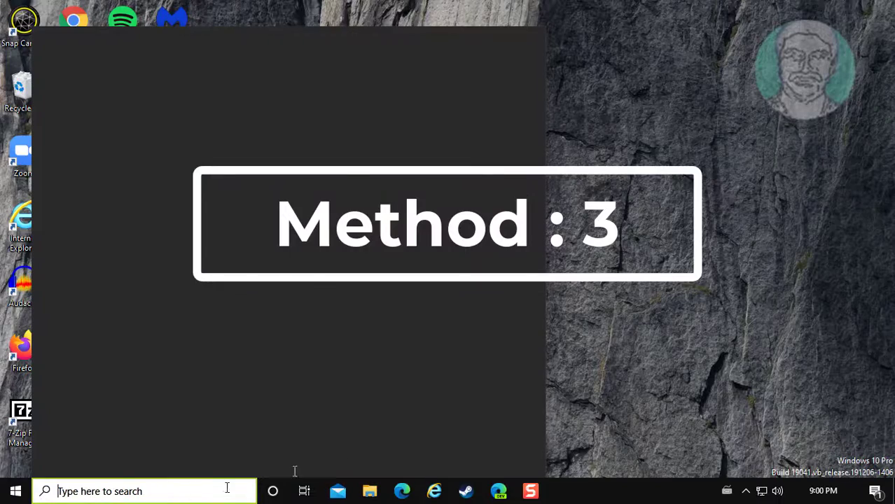
{"action": "type", "text": "regedit"}
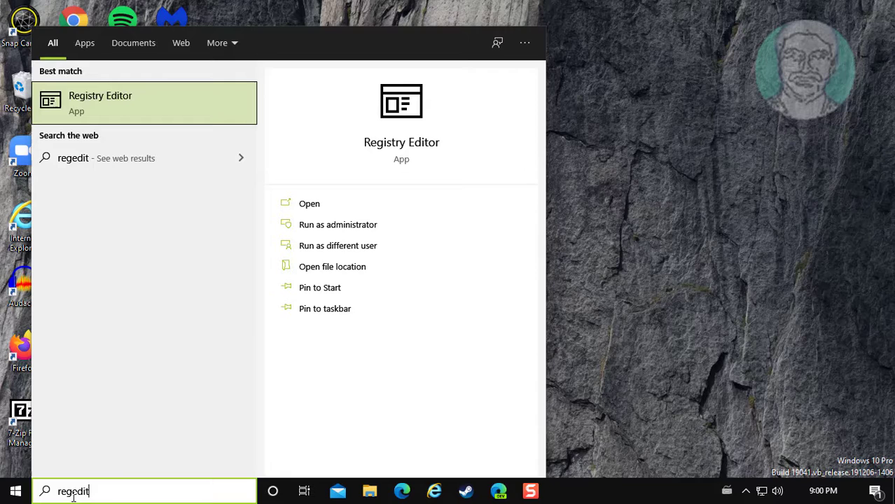
{"action": "right_click", "coordinate": [180, 93]}
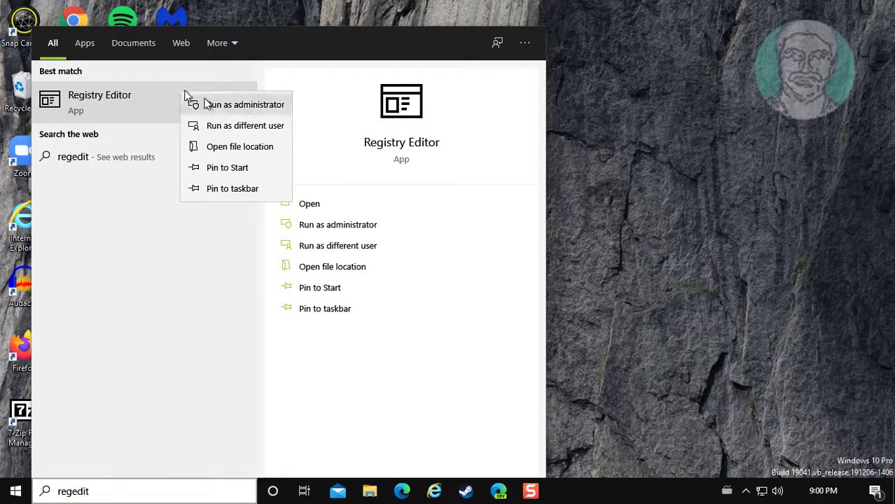
{"action": "left_click", "coordinate": [245, 105]}
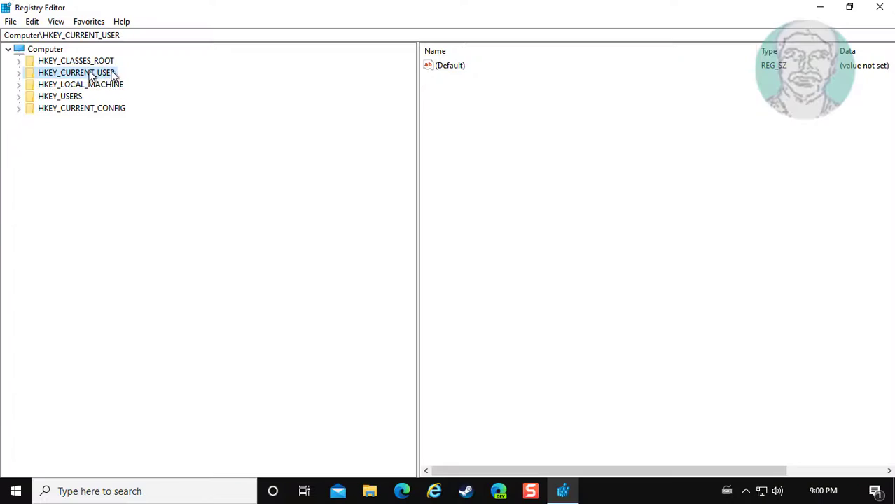
Step: Navigate to HKEY_CURRENT_USER\Control Panel\Desktop and select the DragHeight value
{"action": "left_click", "coordinate": [18, 73]}
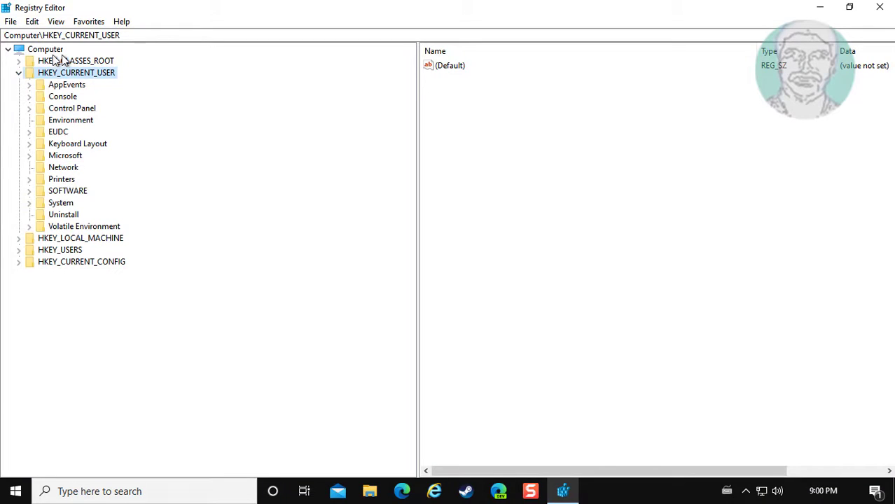
{"action": "left_click", "coordinate": [86, 111]}
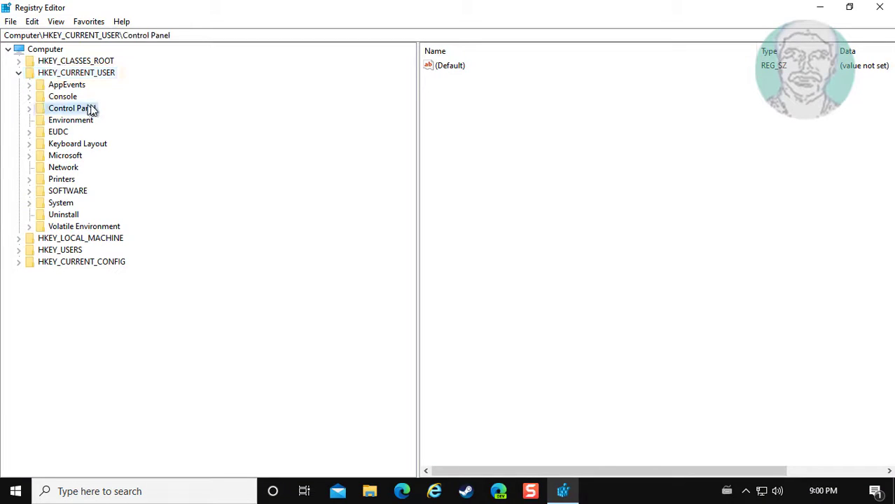
{"action": "left_click", "coordinate": [29, 110]}
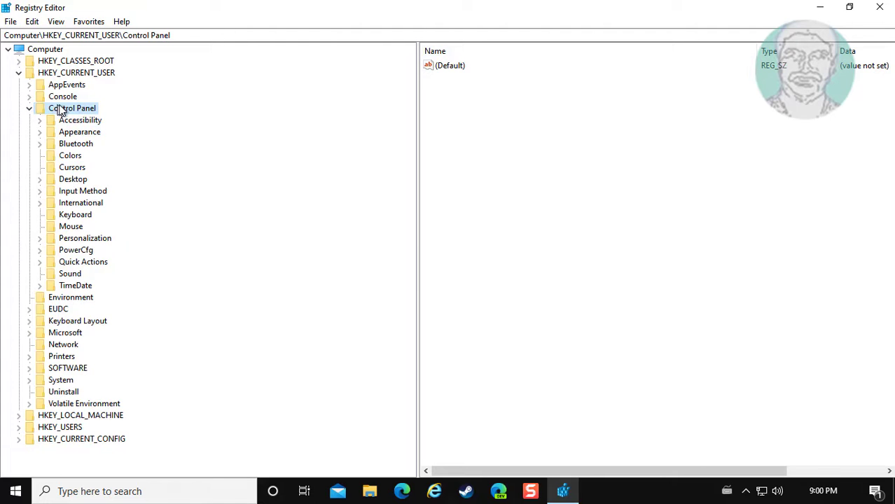
{"action": "left_click", "coordinate": [79, 181]}
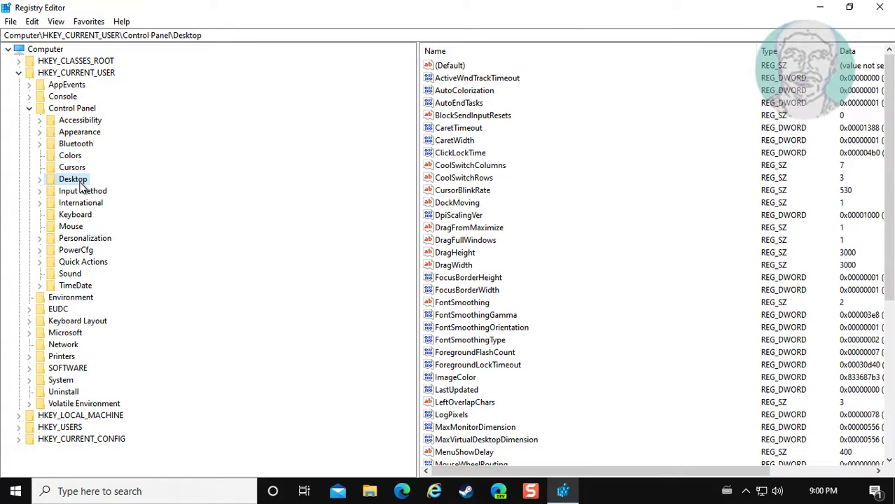
{"action": "left_click", "coordinate": [456, 253]}
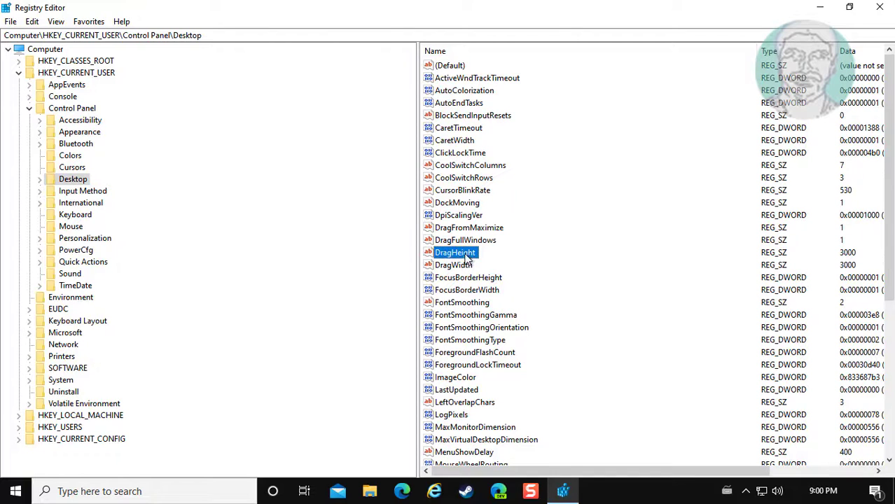
Step: Change DragHeight and DragWidth from 3000 to 4
{"action": "double_click", "coordinate": [464, 254]}
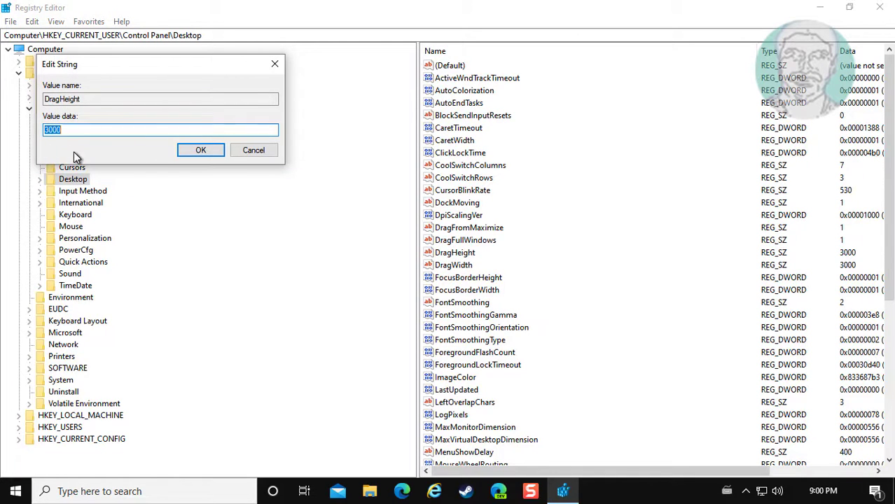
{"action": "type", "text": "4"}
{"action": "left_click", "coordinate": [203, 151]}
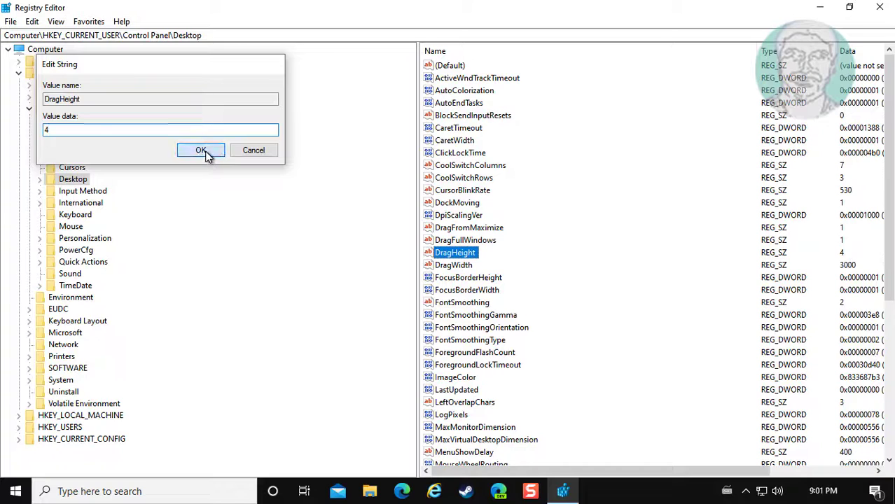
{"action": "left_click", "coordinate": [461, 268]}
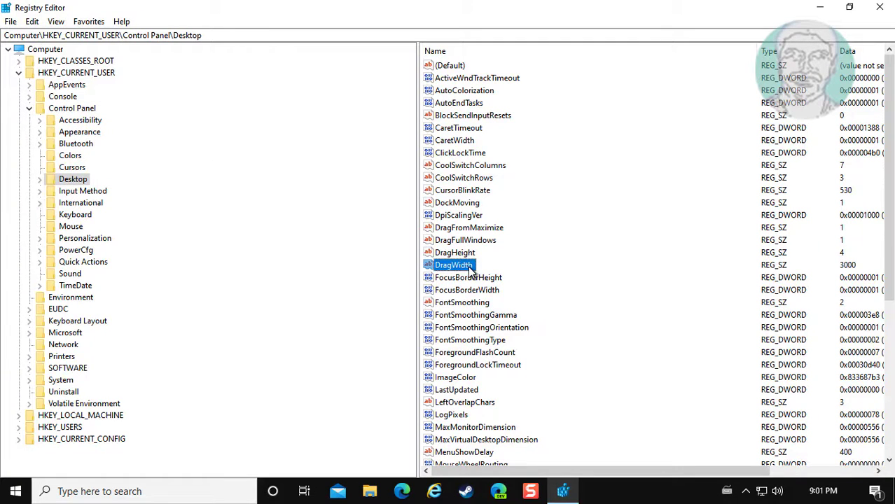
{"action": "double_click", "coordinate": [463, 270]}
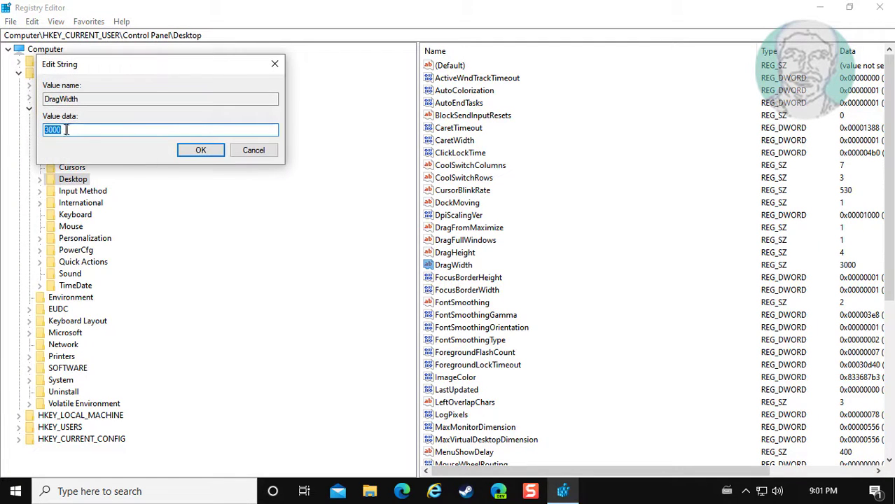
{"action": "type", "text": "4"}
{"action": "left_click", "coordinate": [194, 150]}
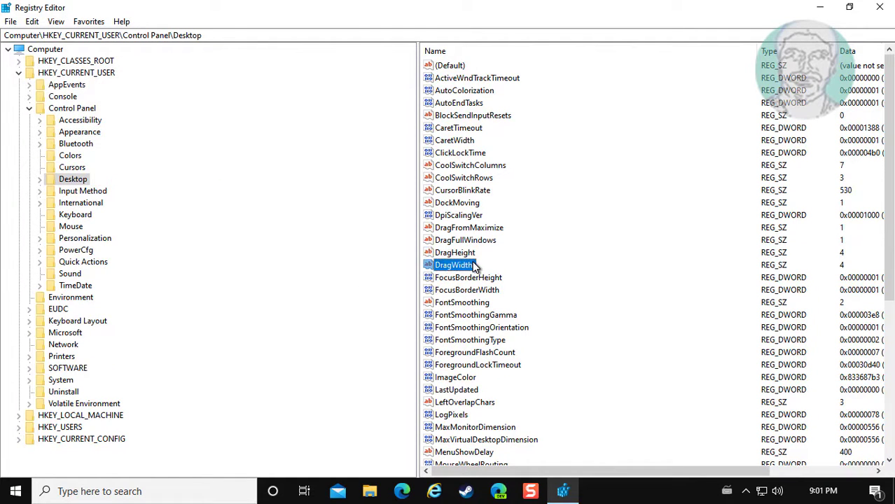
Step: Collapse the registry tree and close Registry Editor
{"action": "left_click", "coordinate": [29, 108]}
{"action": "left_click", "coordinate": [18, 72]}
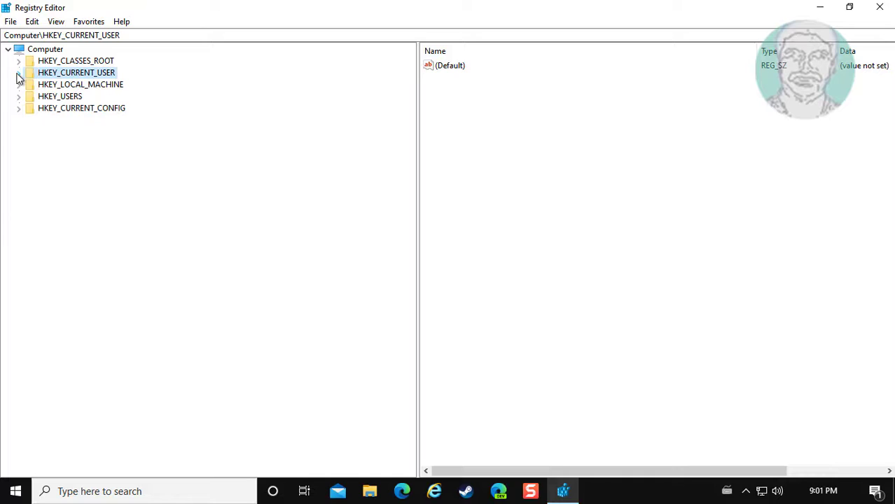
{"action": "left_click", "coordinate": [879, 9]}
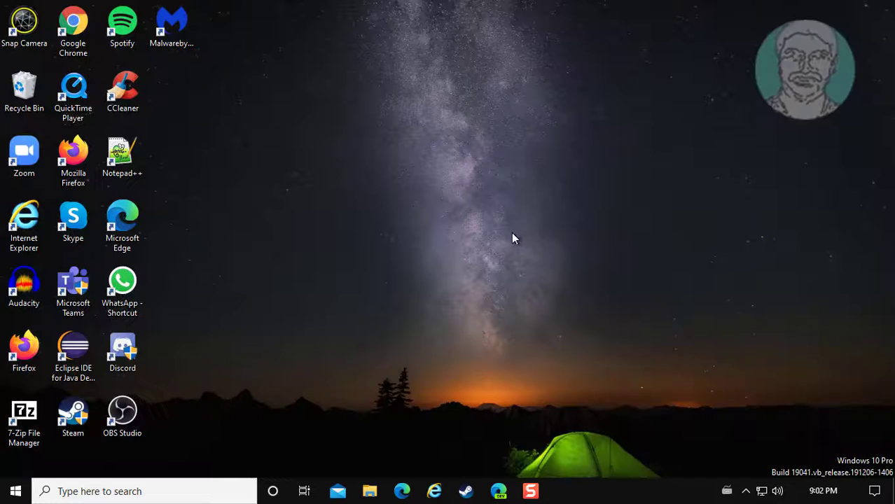
Step: Open the Start menu's power options to restart the computer
{"action": "left_click", "coordinate": [15, 491]}
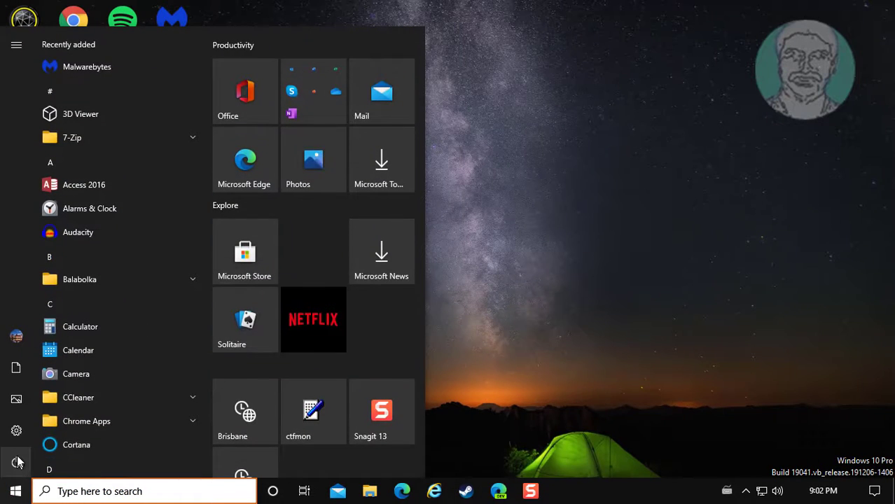
{"action": "left_click", "coordinate": [17, 462]}
{"action": "key", "text": "Escape"}
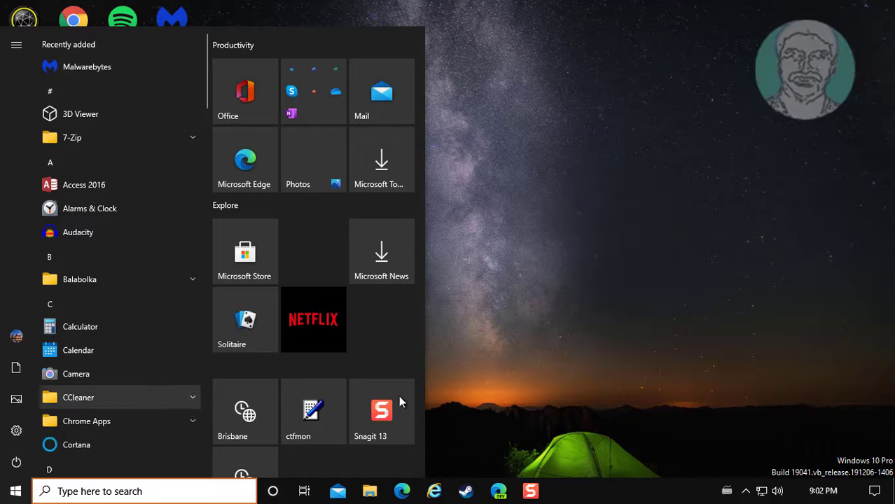